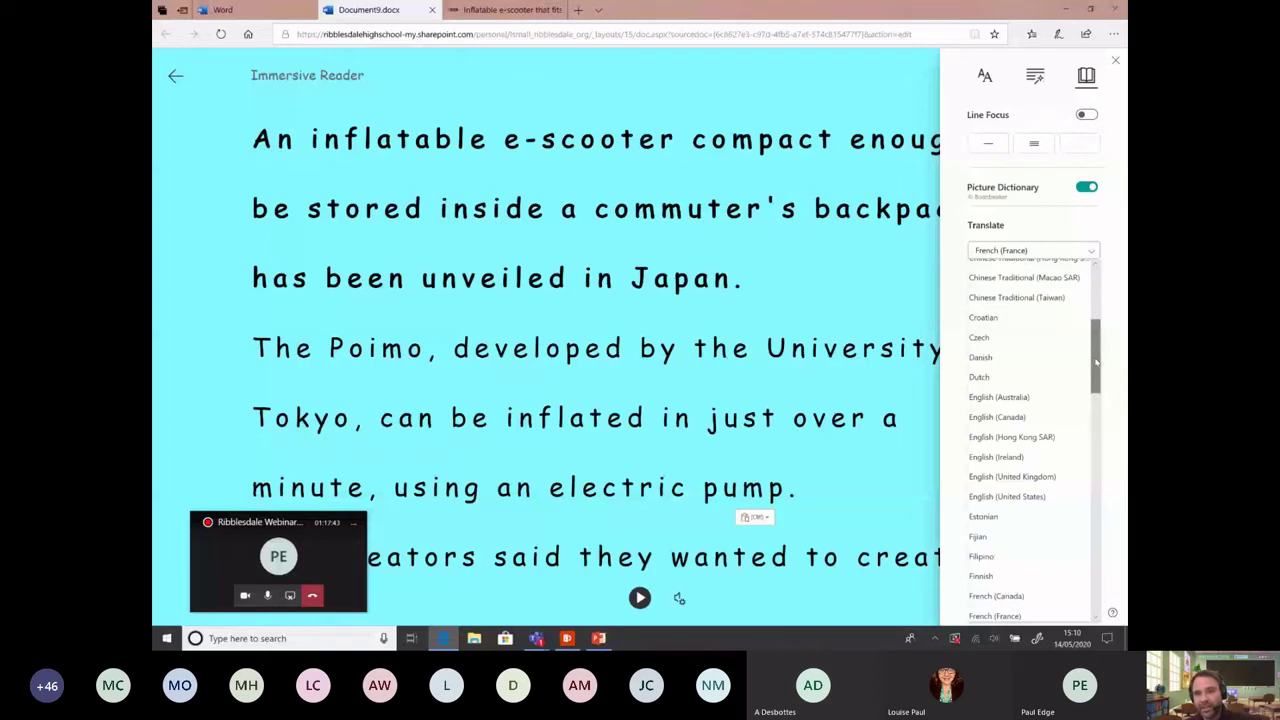
# Set the Immersive Reader translation language to Urdu and turn on translation of the whole document.
pyautogui.moveTo(1097, 363); pyautogui.dragTo(1103, 502)
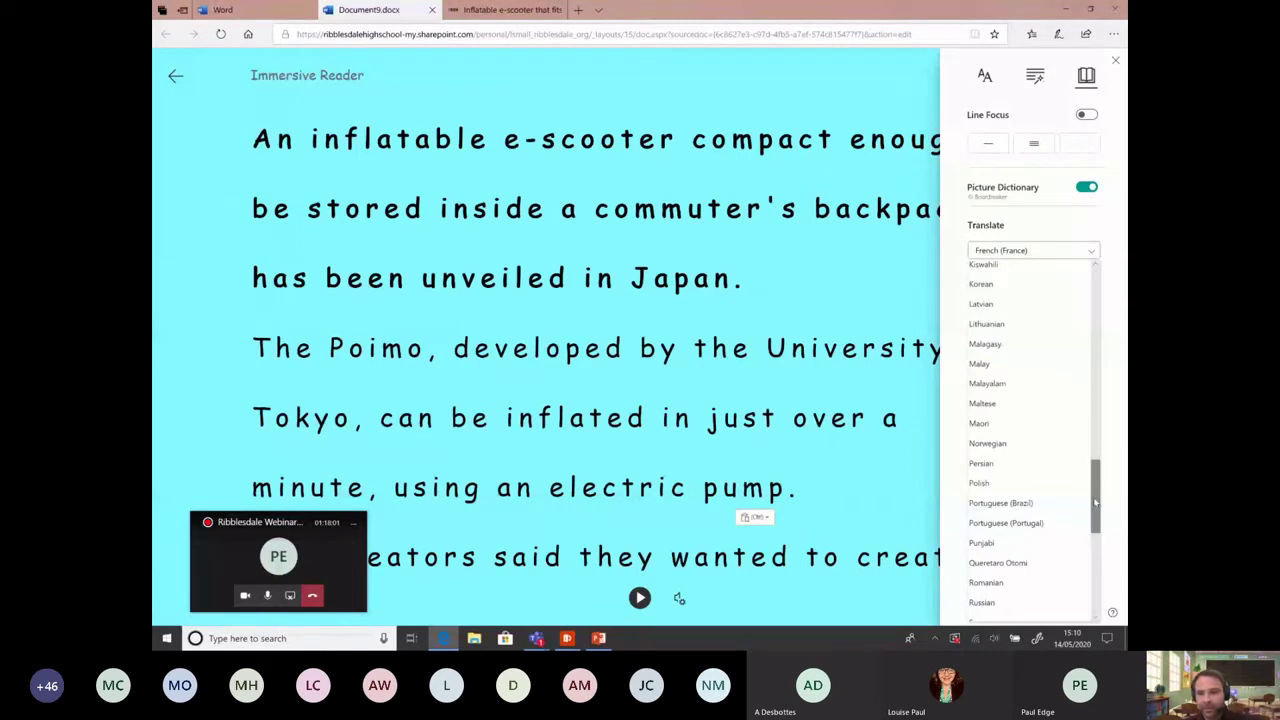
pyautogui.moveTo(1095, 502); pyautogui.dragTo(1094, 600)
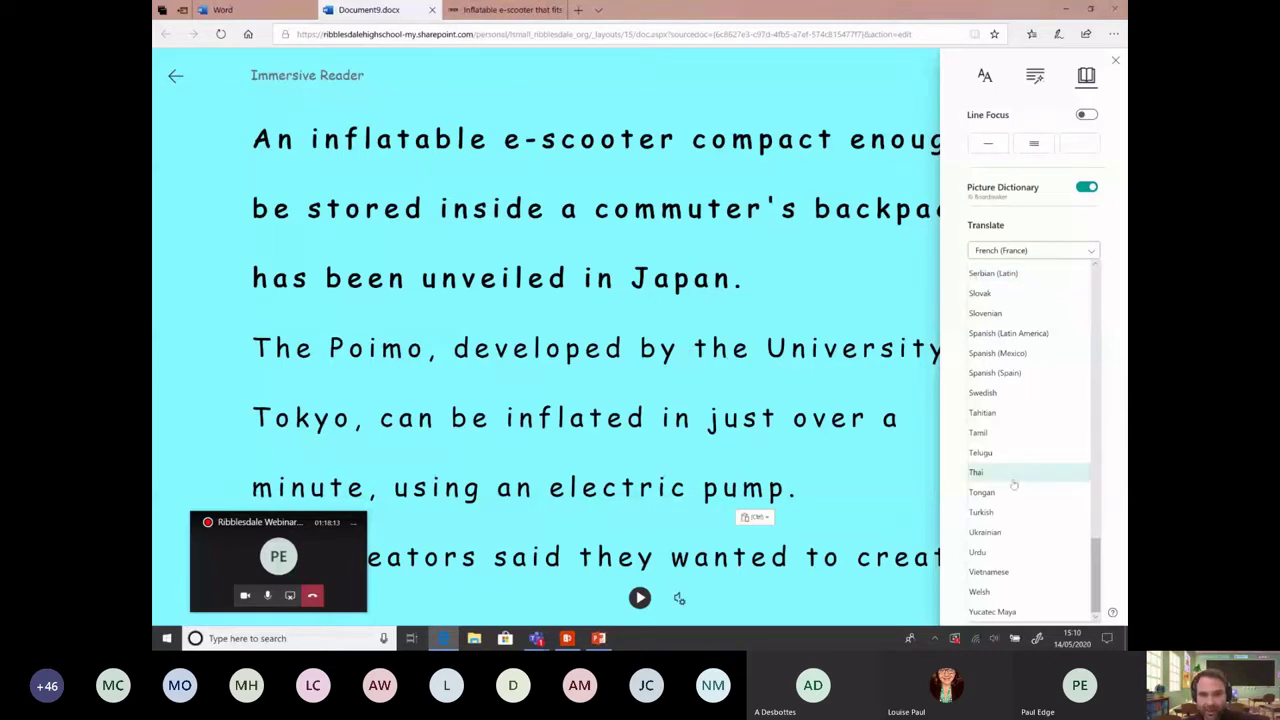
pyautogui.click(1035, 555)
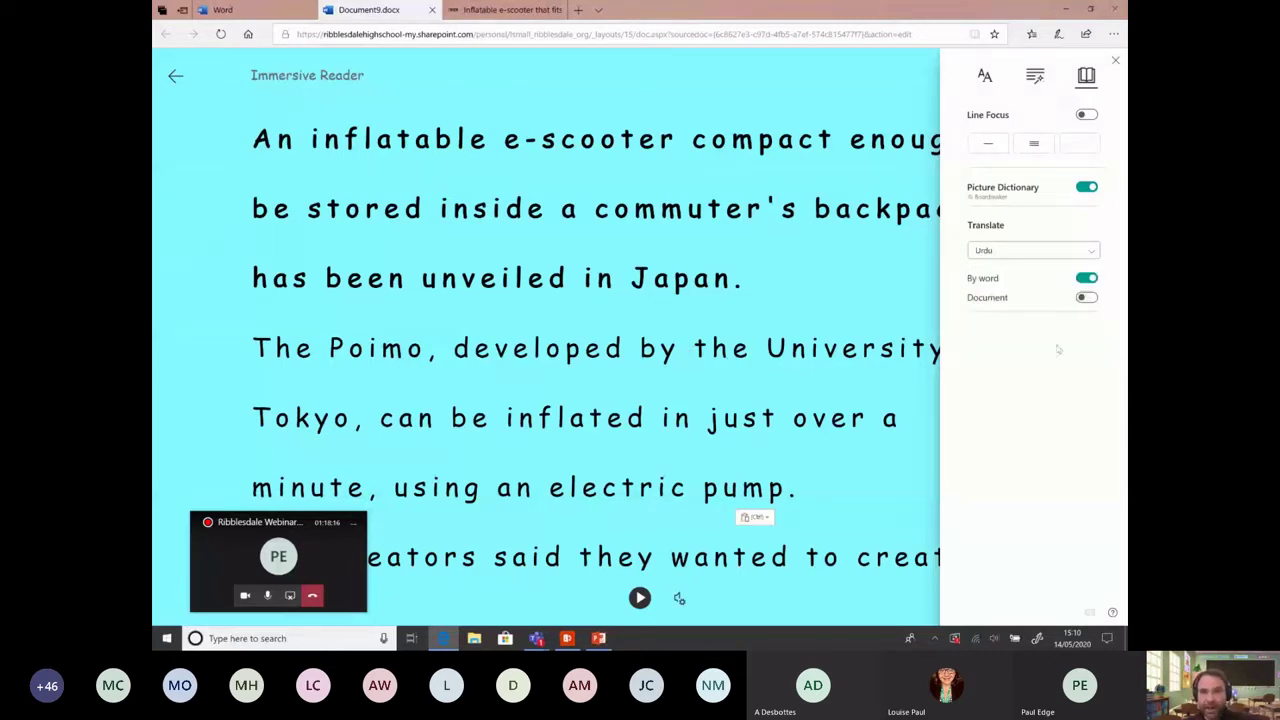
pyautogui.click(1085, 299)
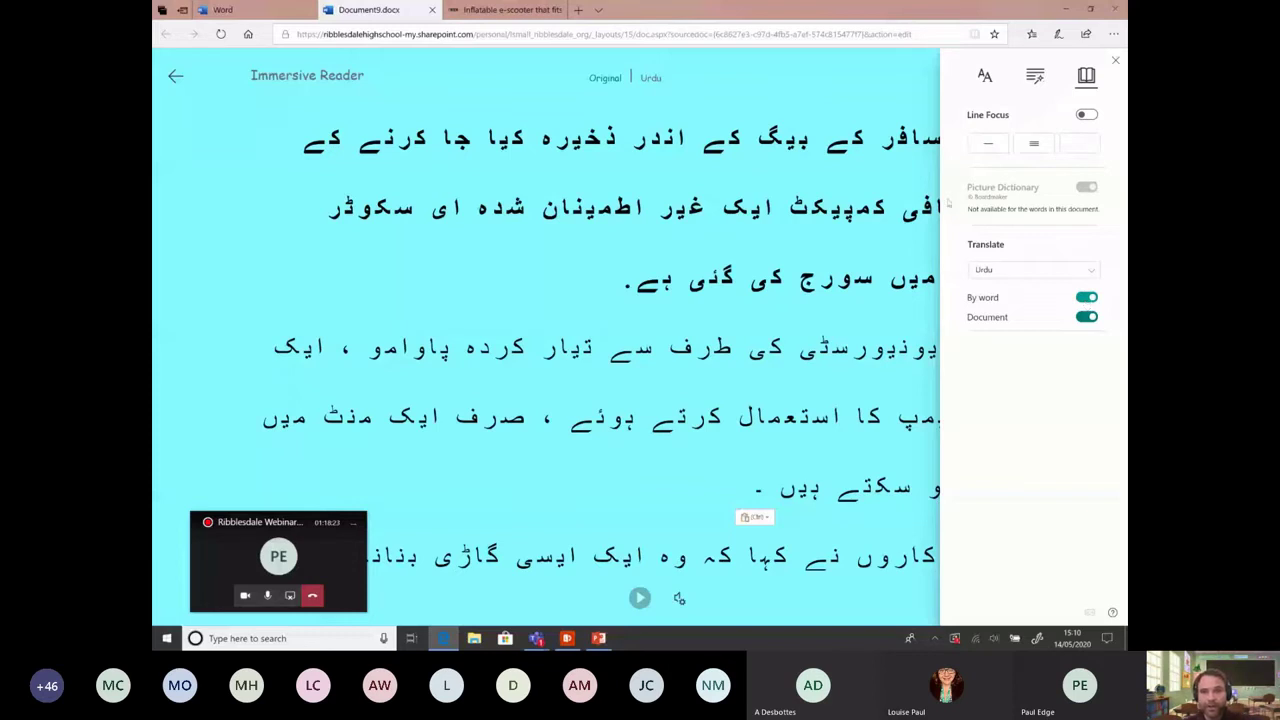
# Compare the original text with the Urdu version and look up the English meaning of individual Urdu words.
pyautogui.click(606, 79)
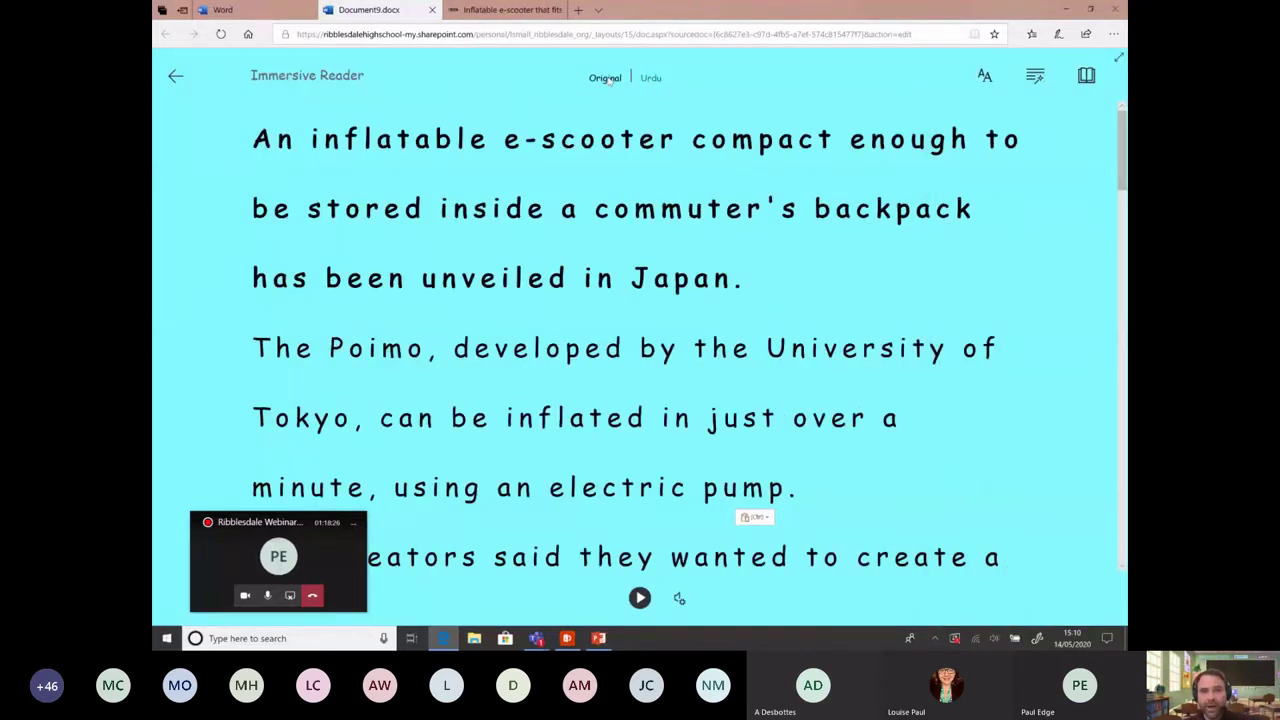
pyautogui.click(650, 78)
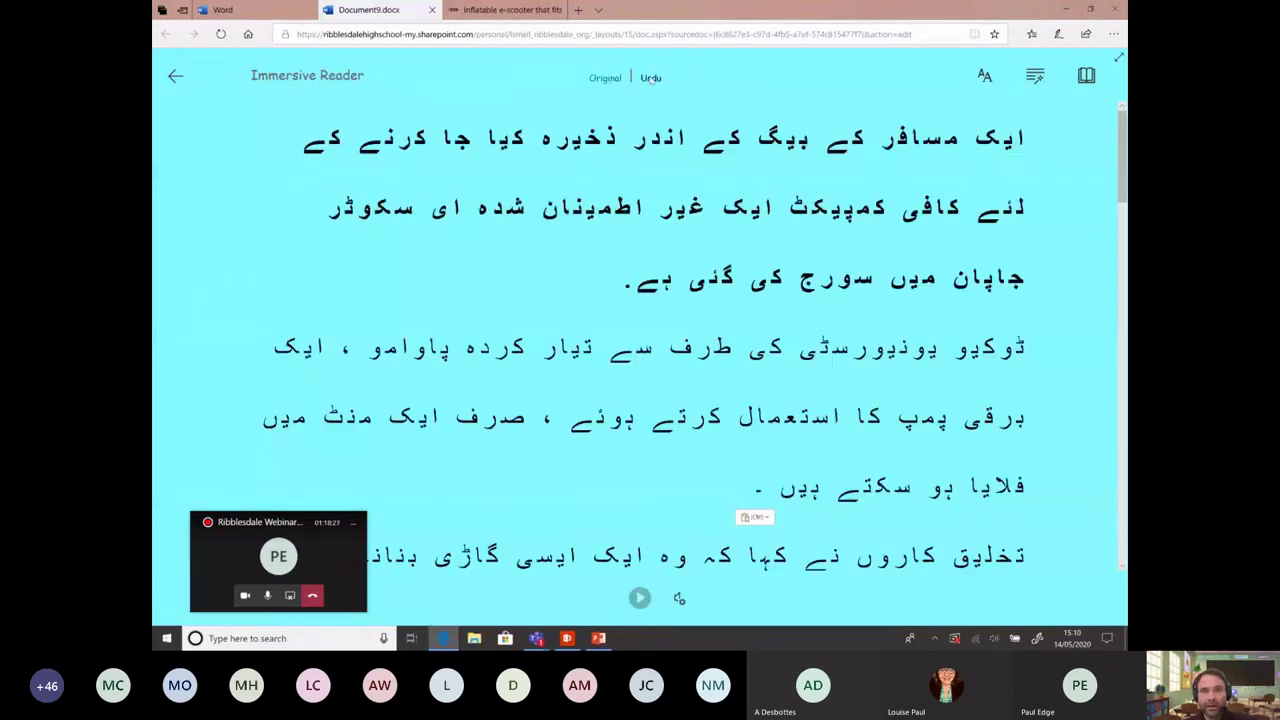
pyautogui.click(580, 142)
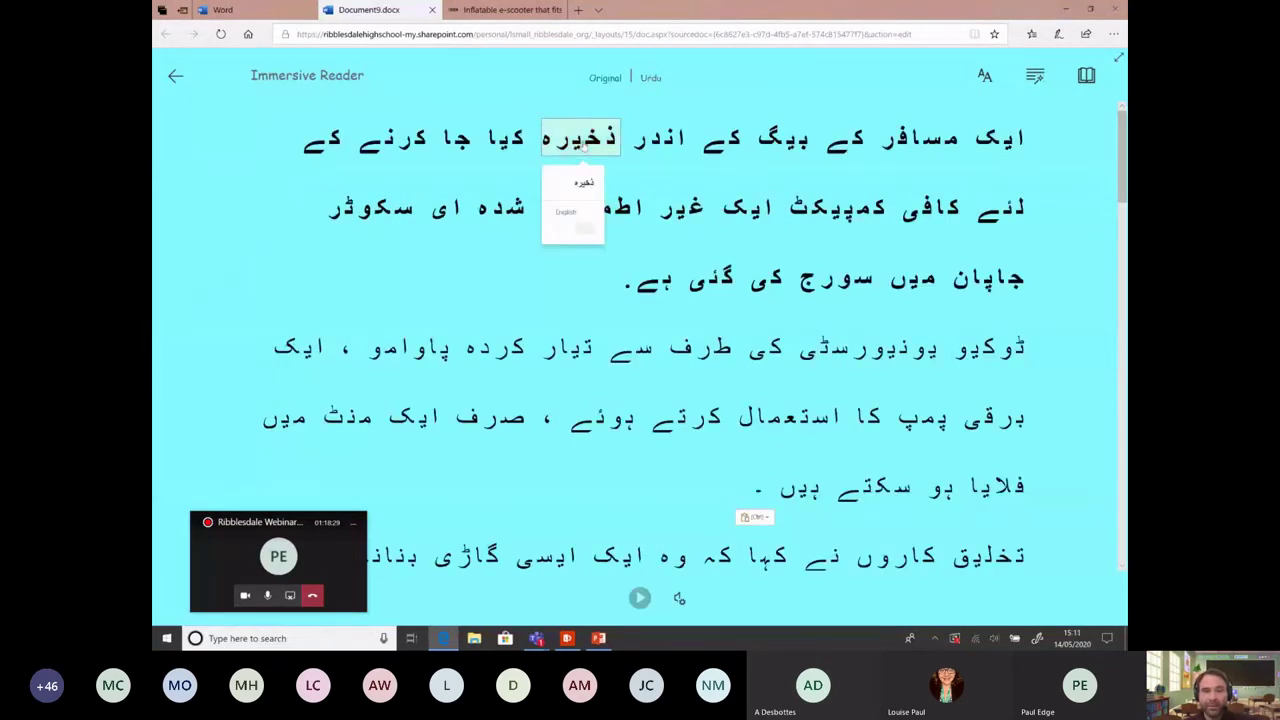
pyautogui.click(788, 420)
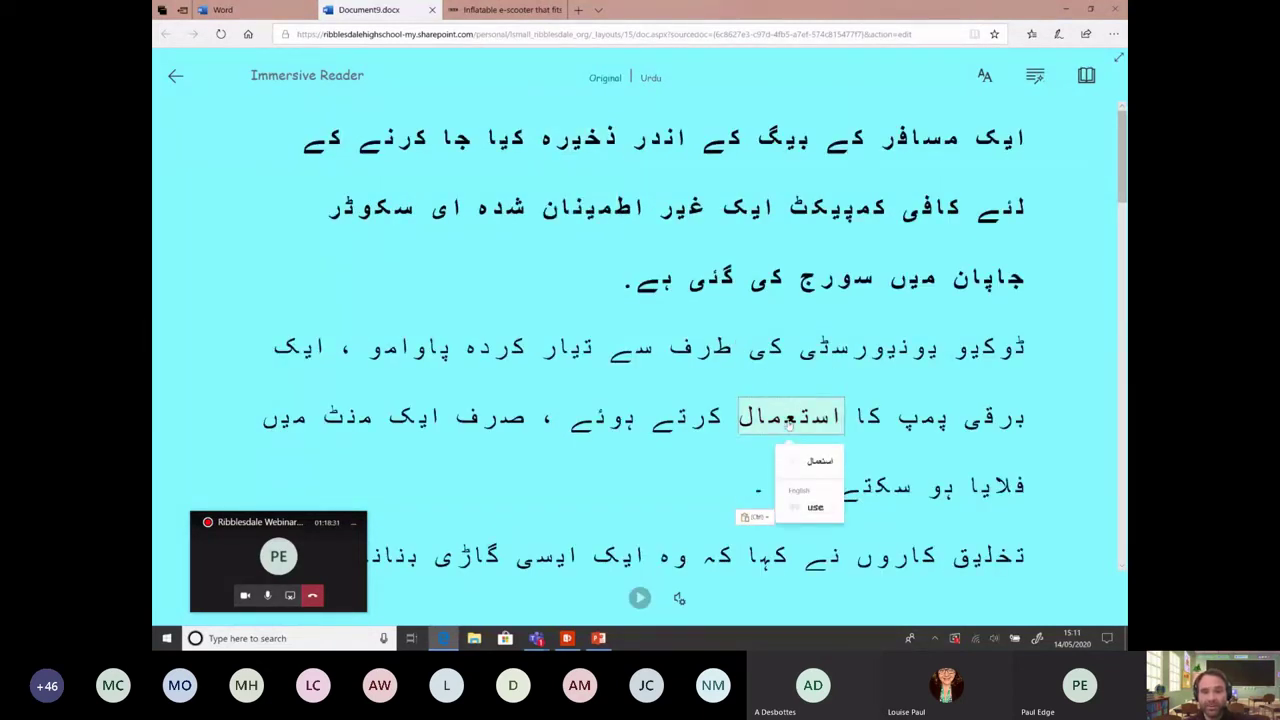
pyautogui.click(912, 296)
# Change the translation language to French (France) and turn on translation of the whole document.
pyautogui.click(1086, 75)
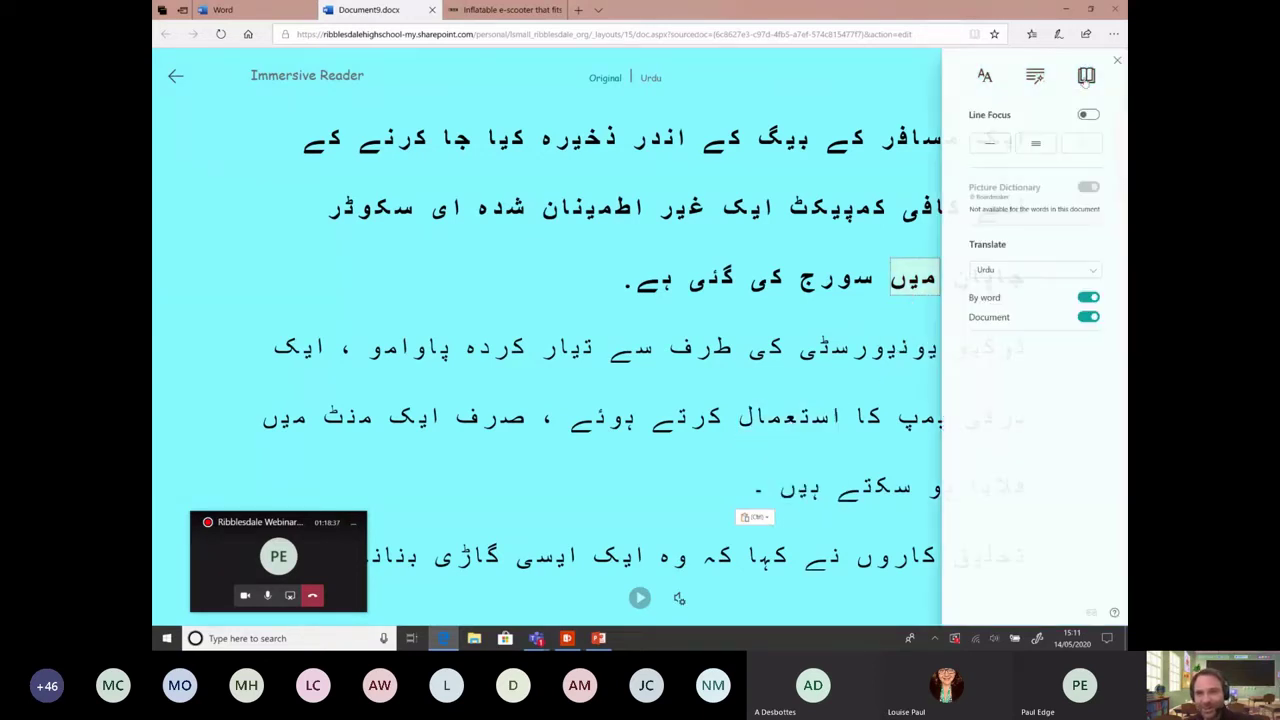
pyautogui.click(1087, 272)
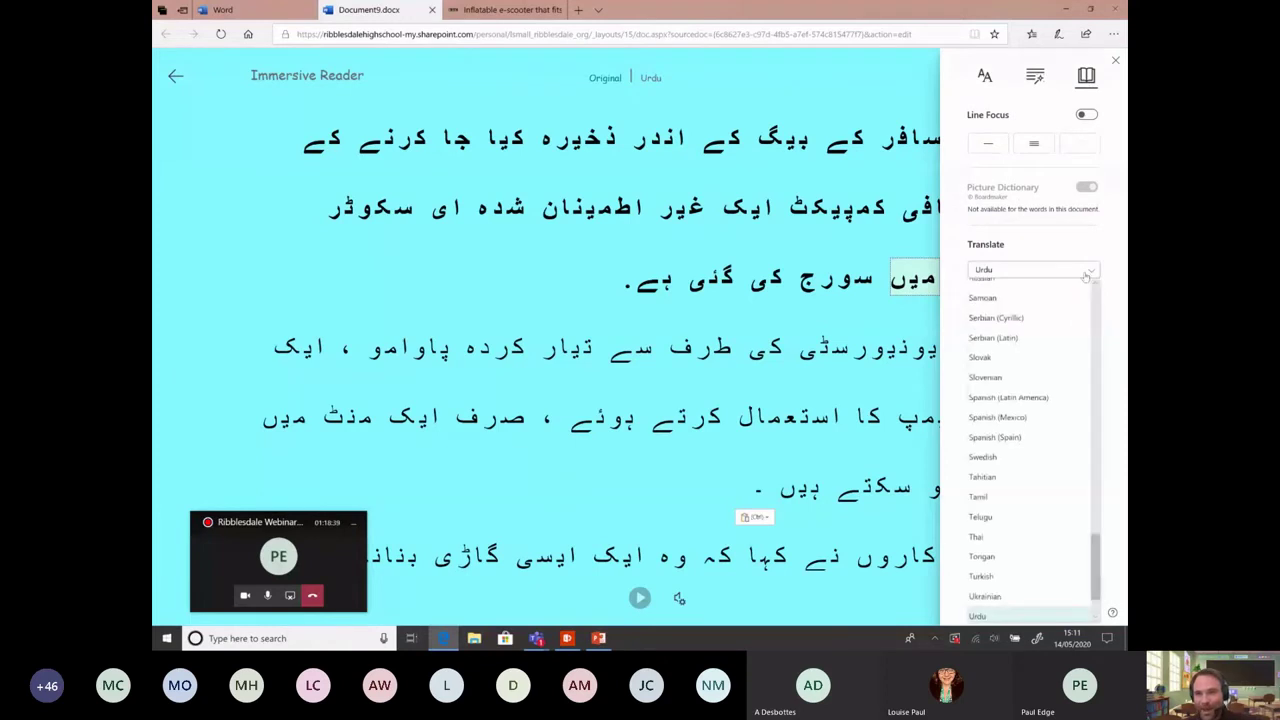
pyautogui.moveTo(1097, 555); pyautogui.dragTo(1077, 373)
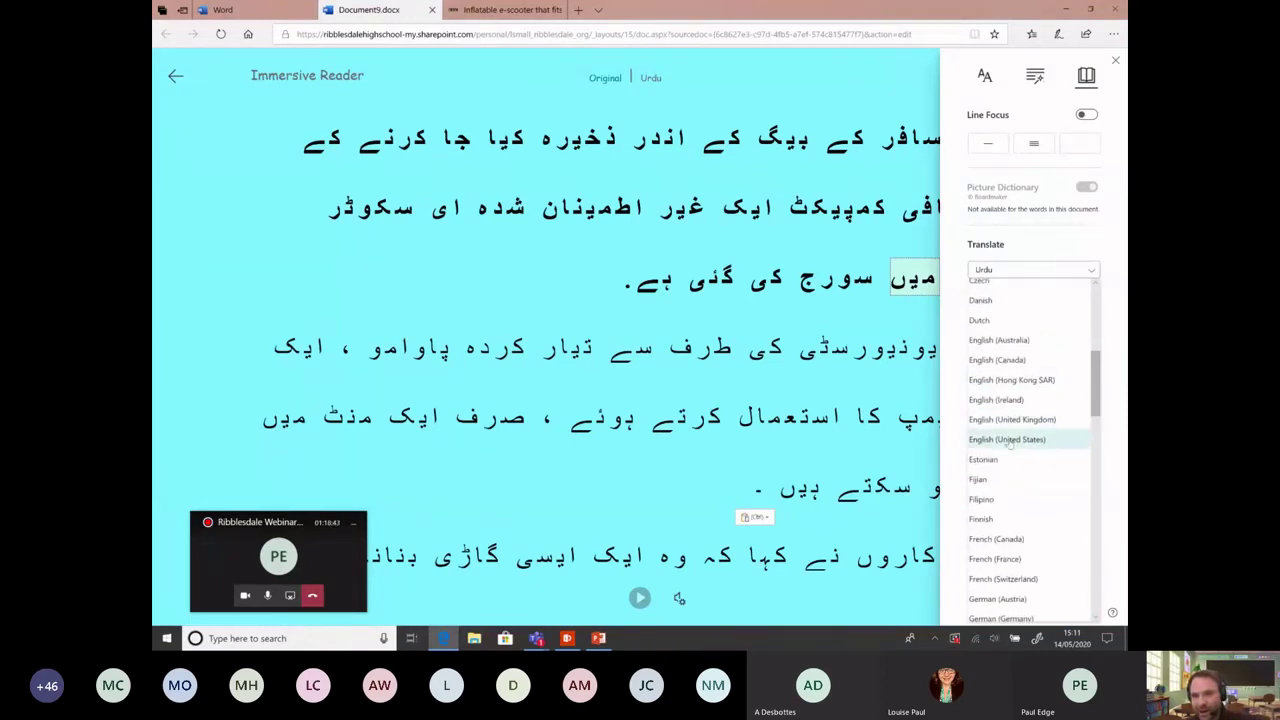
pyautogui.click(1035, 559)
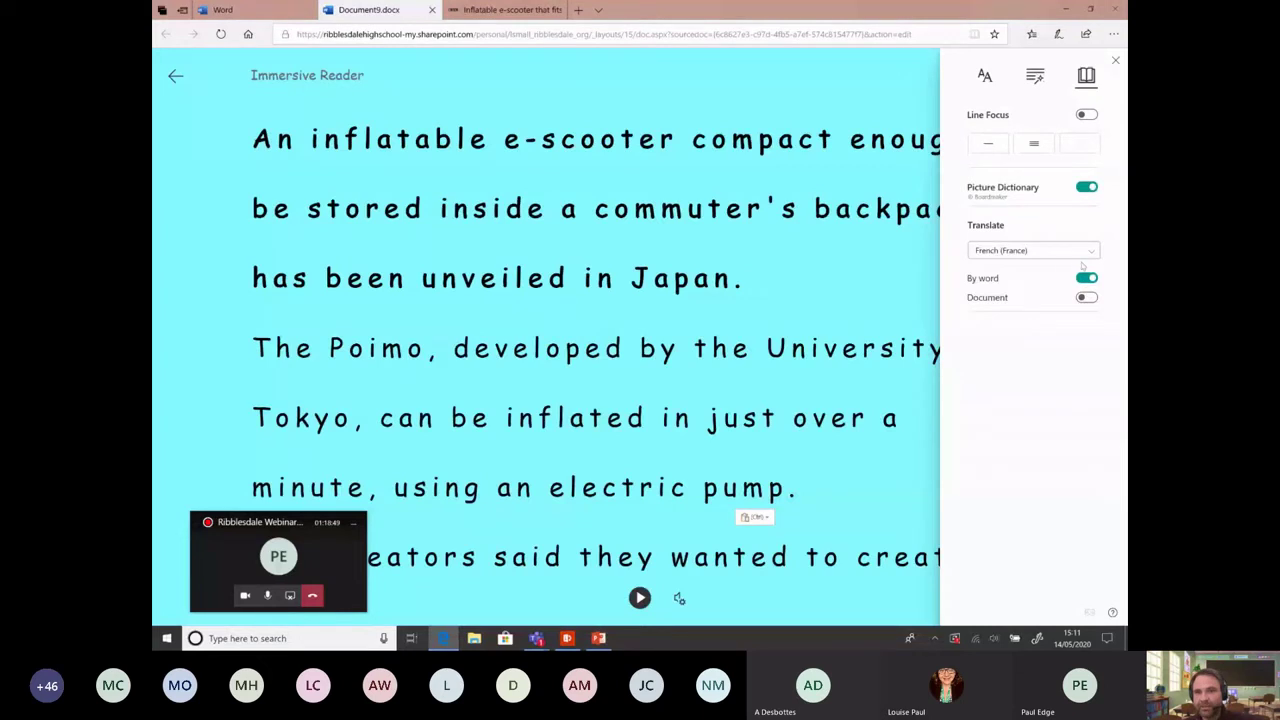
pyautogui.click(1088, 298)
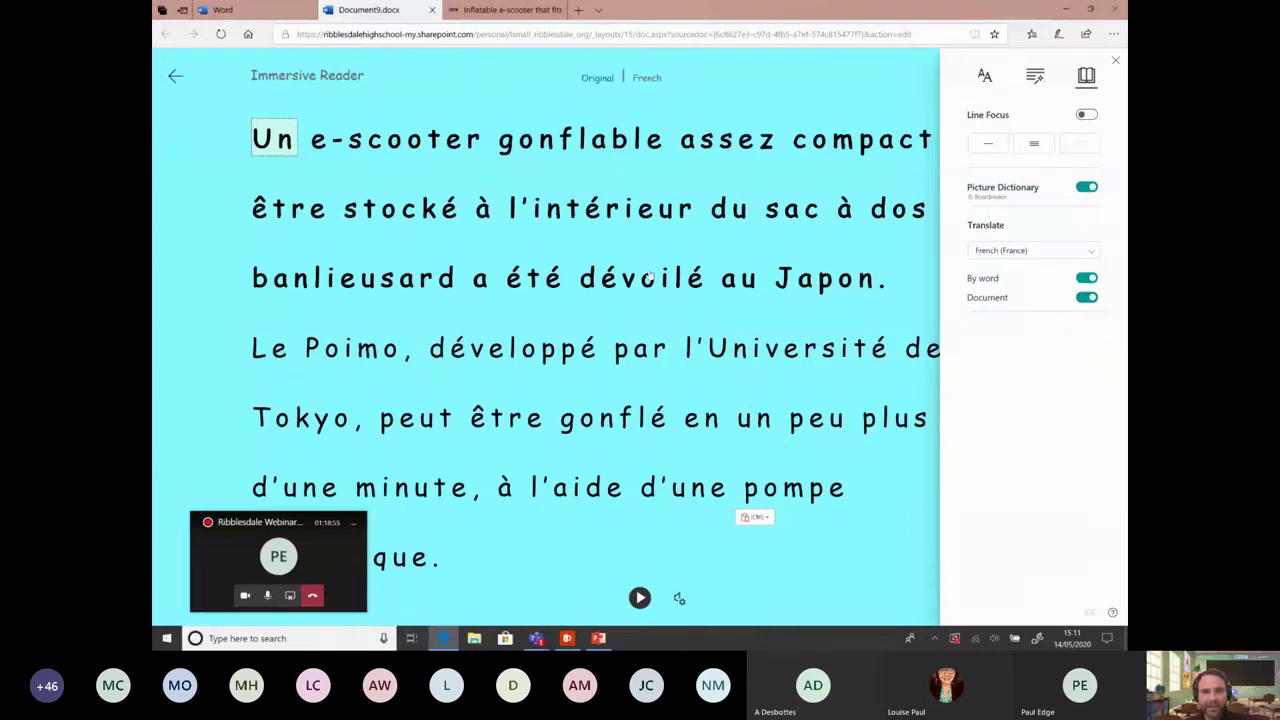
# Look up the words "dévoilé" and "banlieusard" in the French text and return to the original English version.
pyautogui.click(648, 284)
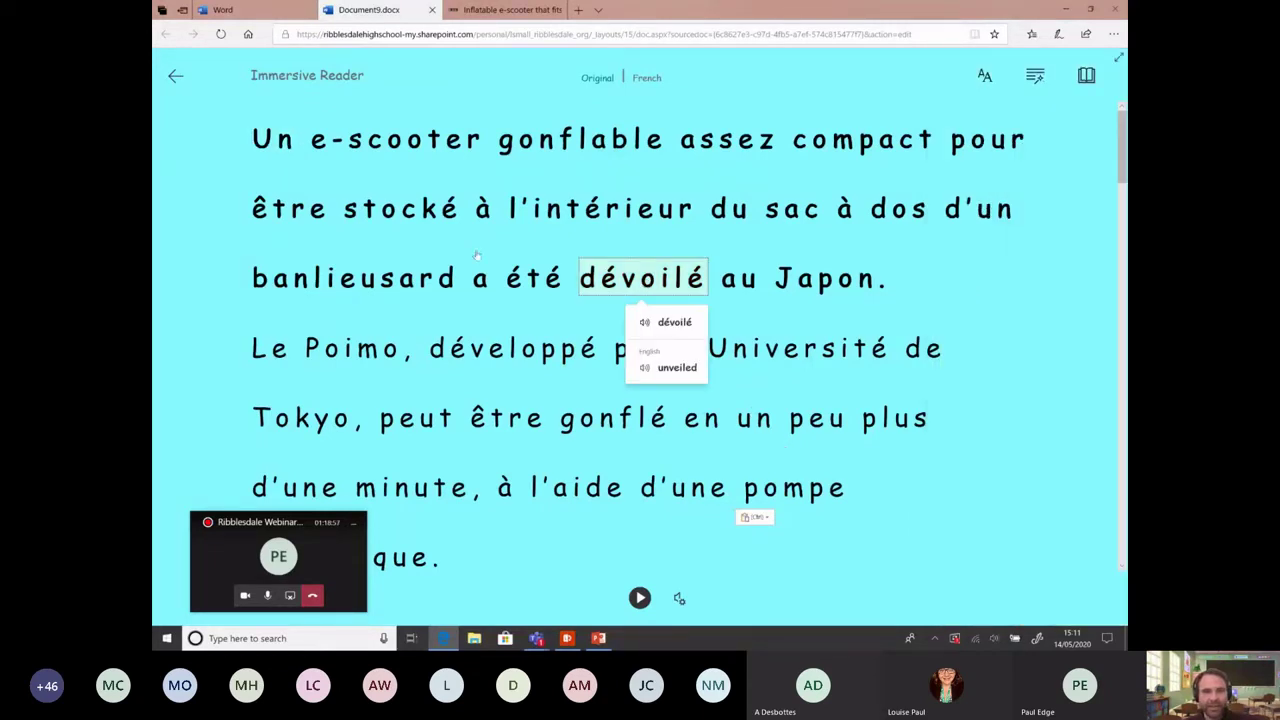
pyautogui.click(390, 278)
pyautogui.click(652, 272)
pyautogui.click(598, 78)
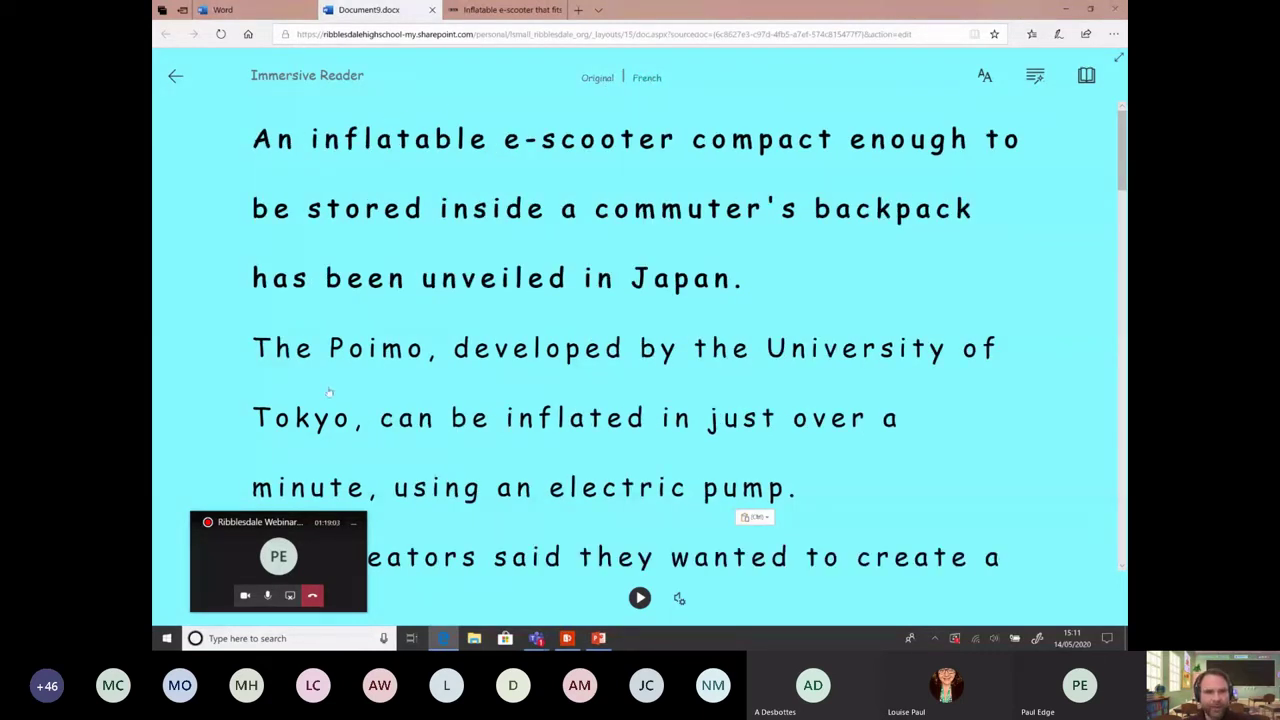
# Switch to the Teams meeting and stop the current screen share so it can be restarted.
pyautogui.click(327, 553)
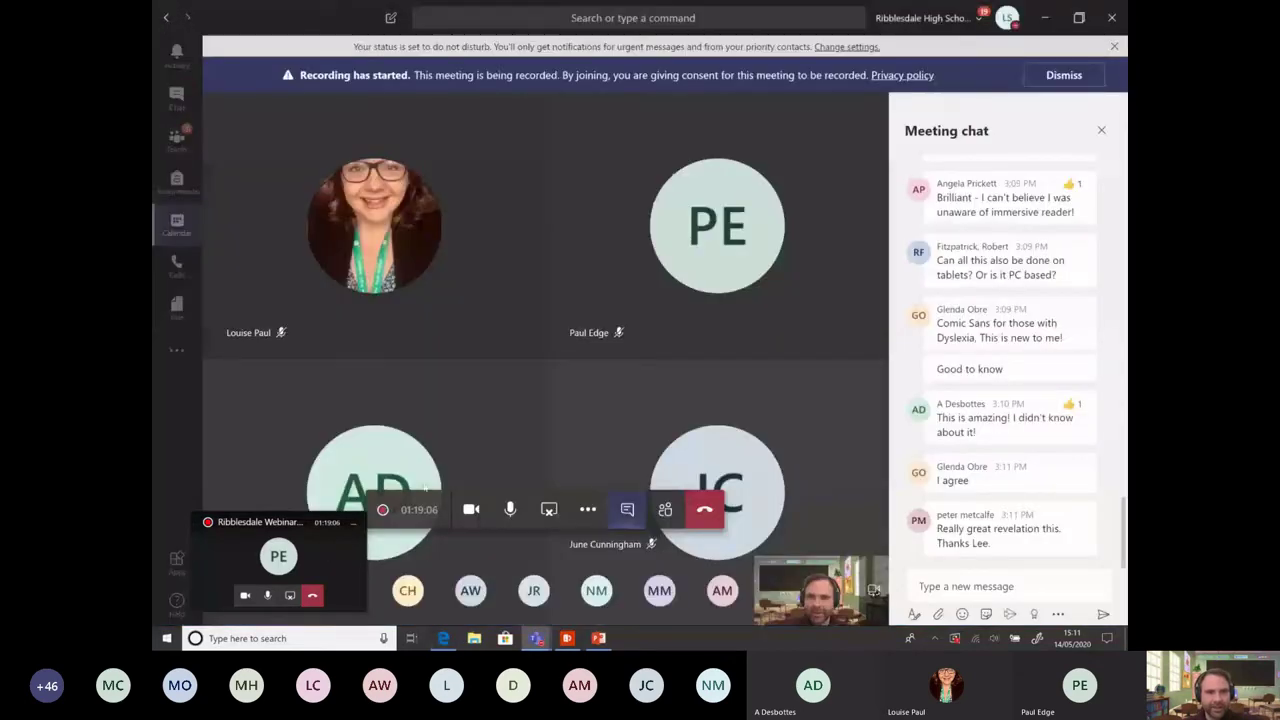
pyautogui.click(549, 509)
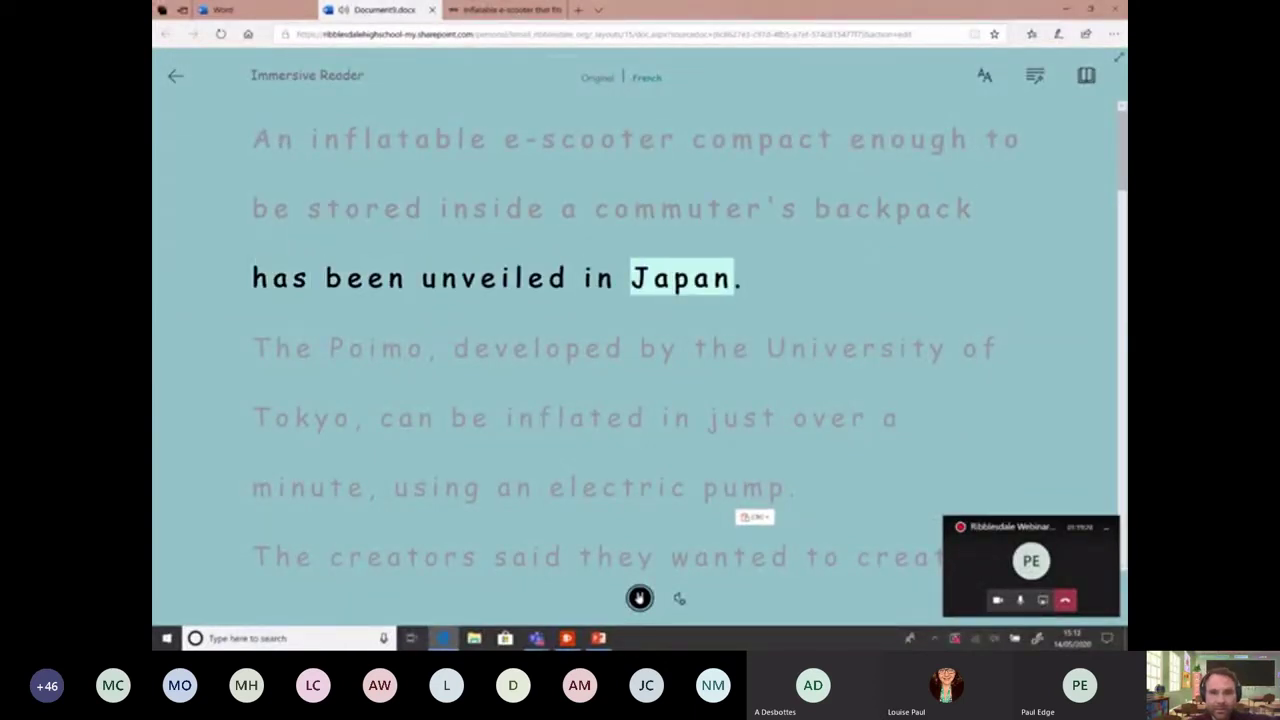
# Pause the English read-aloud in Immersive Reader and open the voice settings.
pyautogui.click(639, 597)
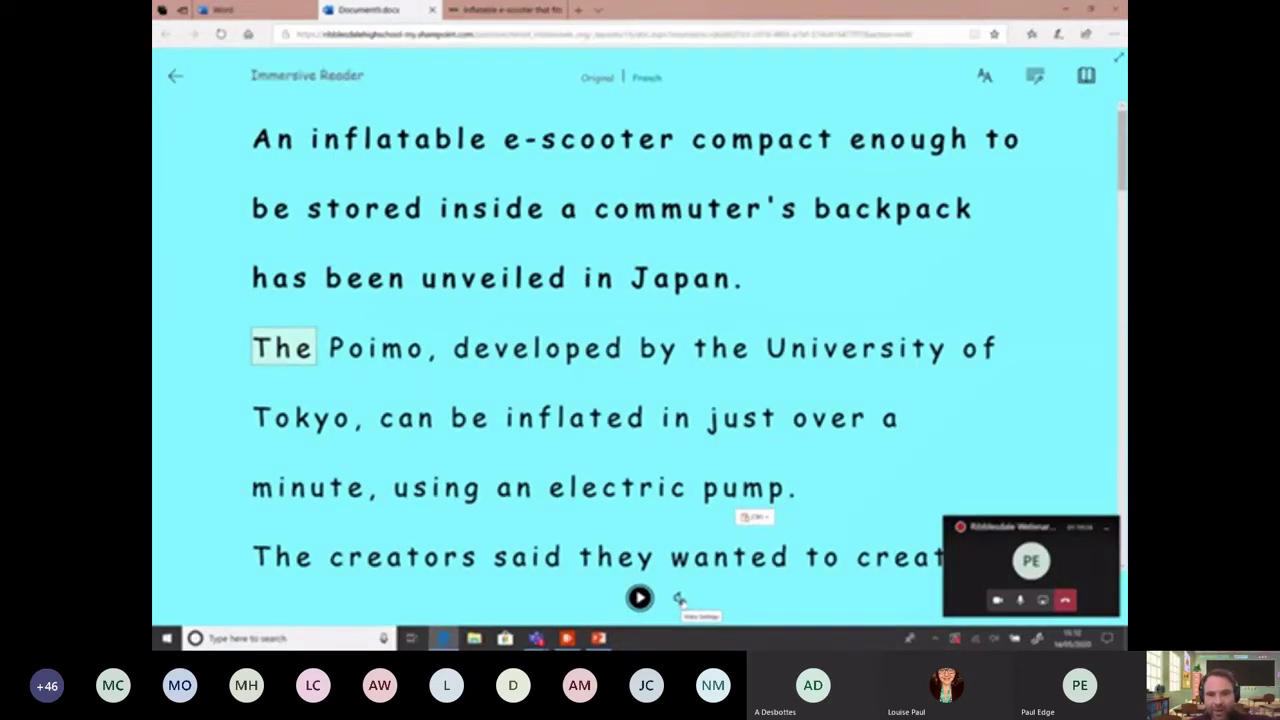
pyautogui.click(679, 598)
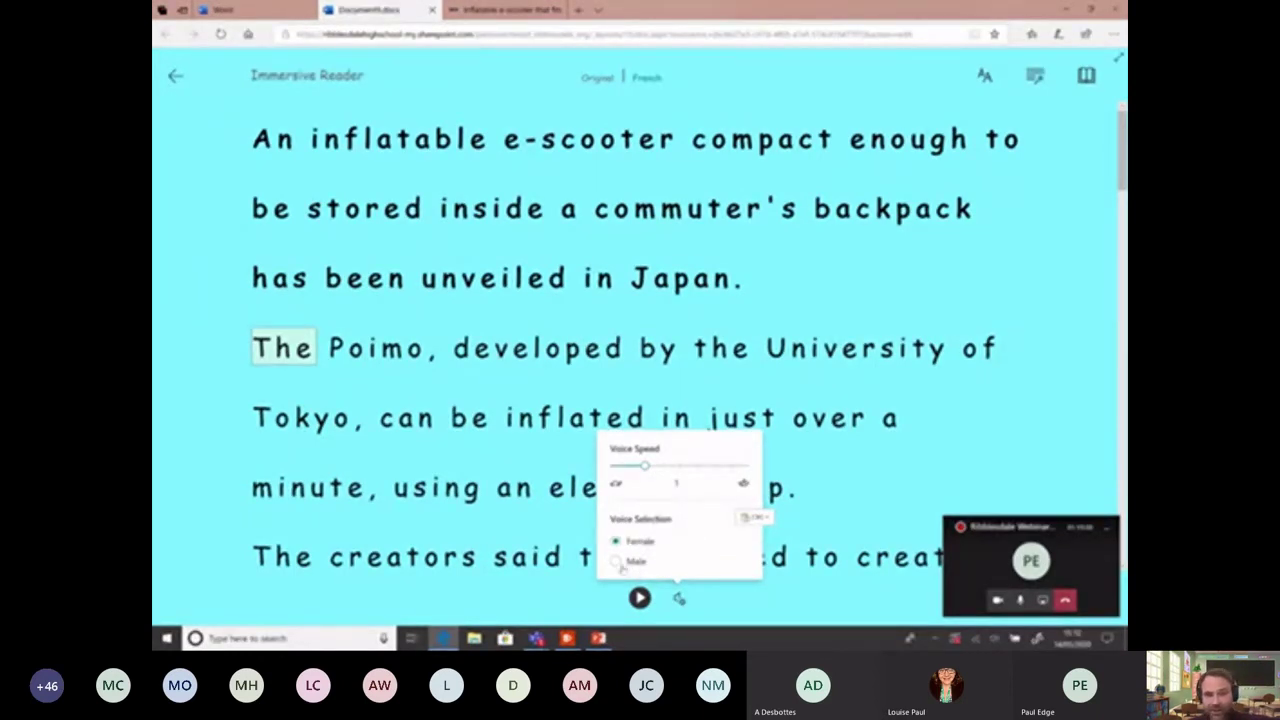
# Display the French translation, have it read aloud from its first word, and pause the reading.
pyautogui.click(648, 78)
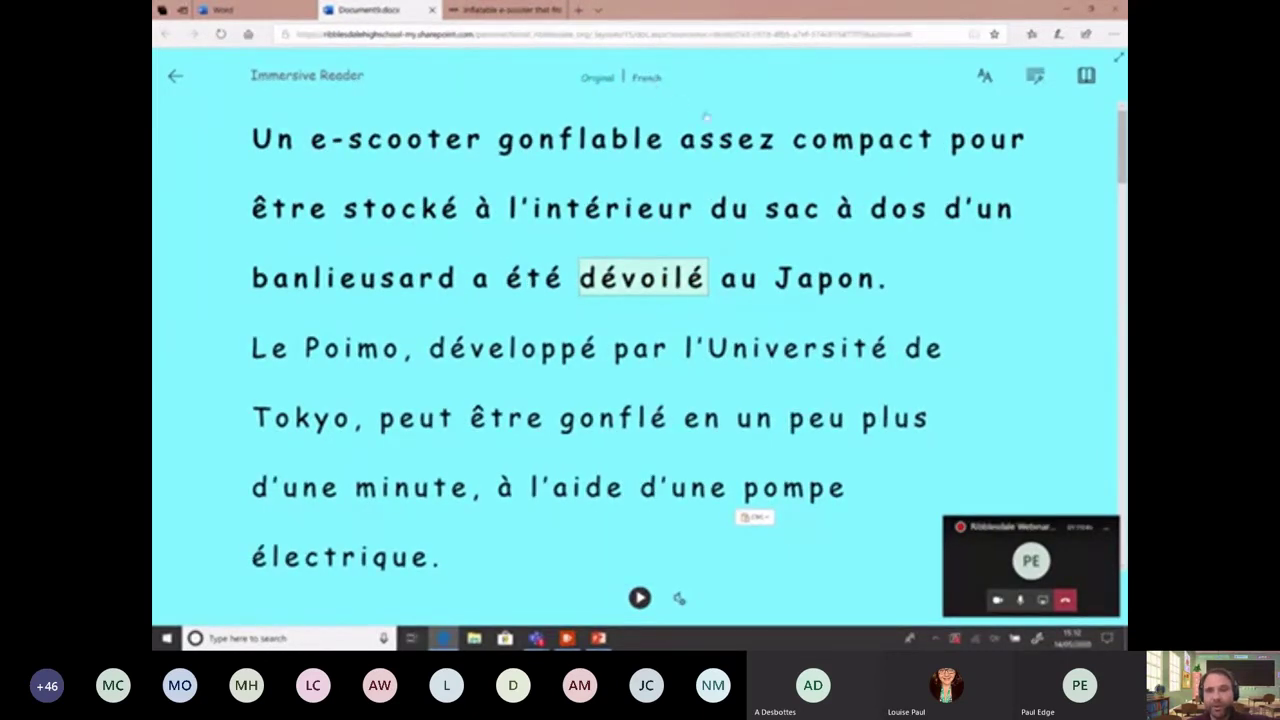
pyautogui.click(287, 137)
pyautogui.click(640, 598)
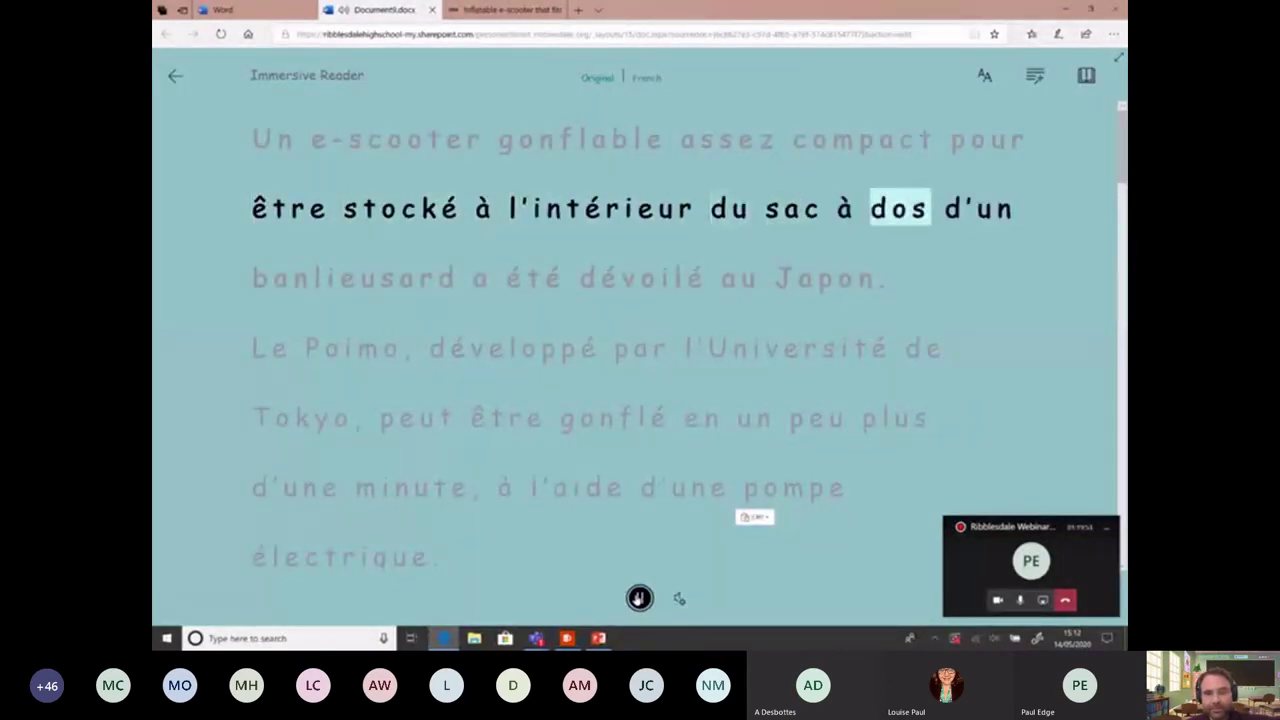
pyautogui.click(640, 598)
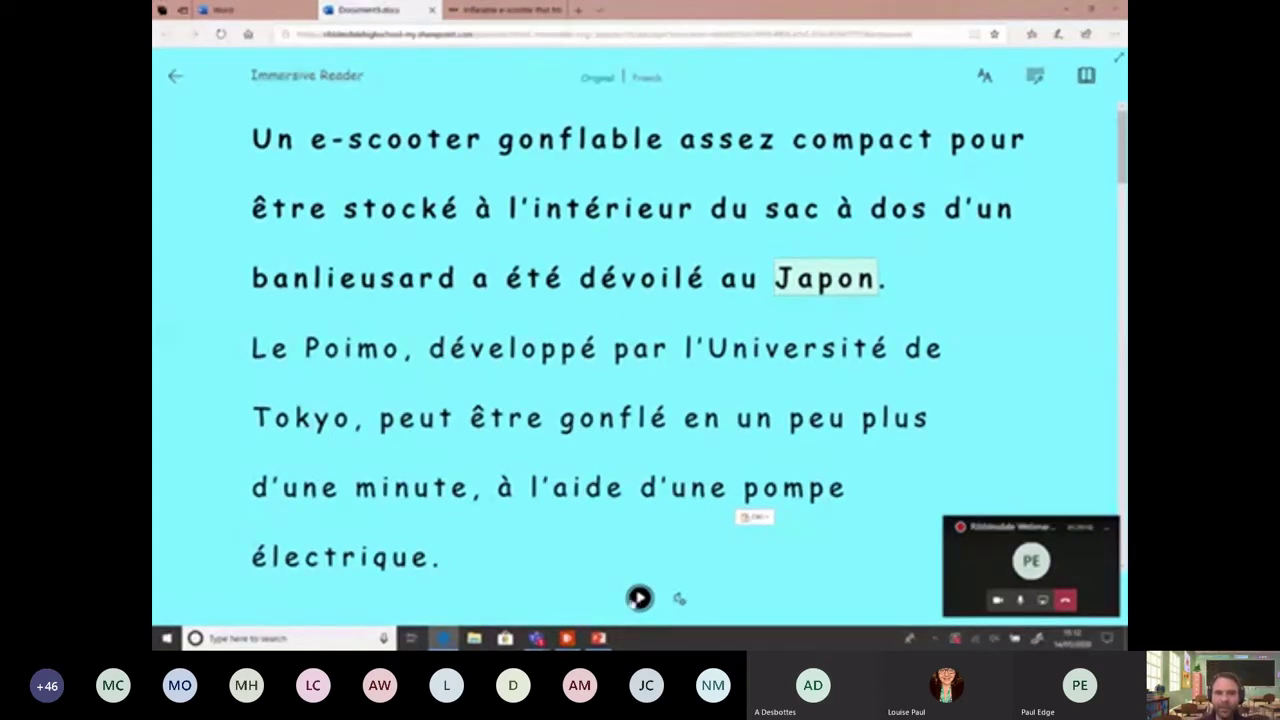
# Switch to the PowerPoint webinar presentation and show the Microsoft Learning Tools Availability slide.
pyautogui.moveTo(598, 638)
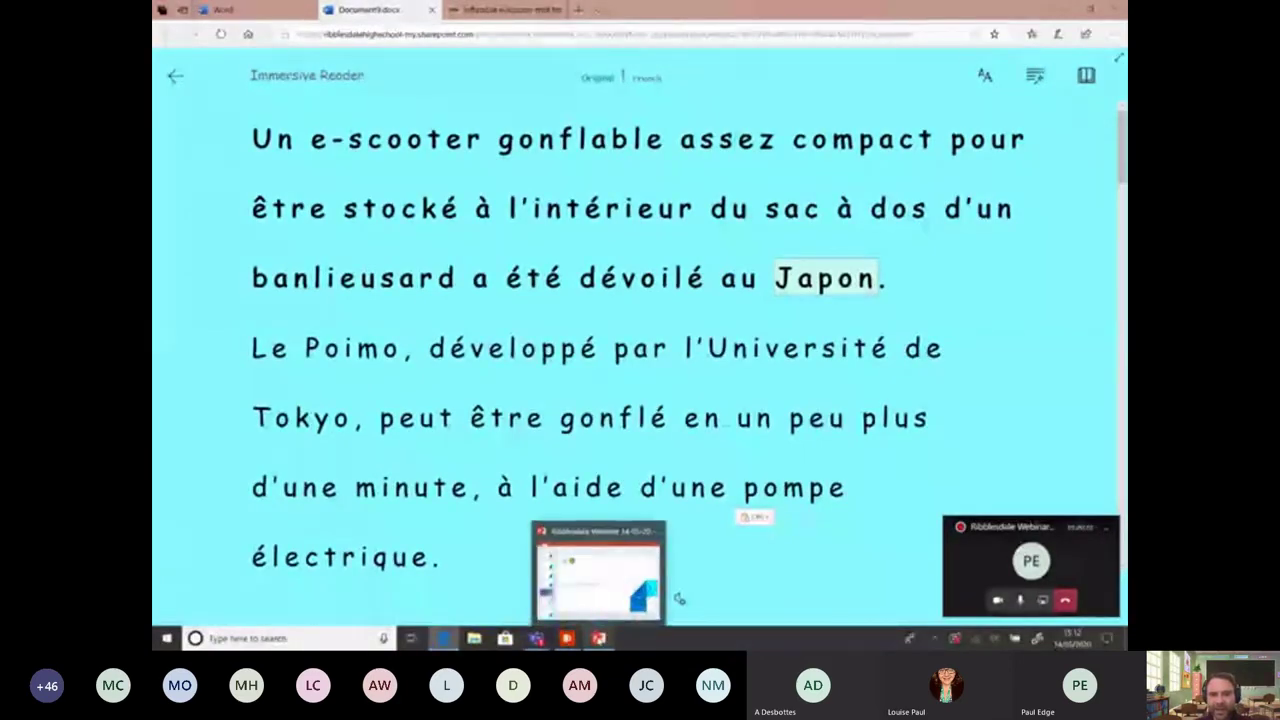
pyautogui.click(598, 575)
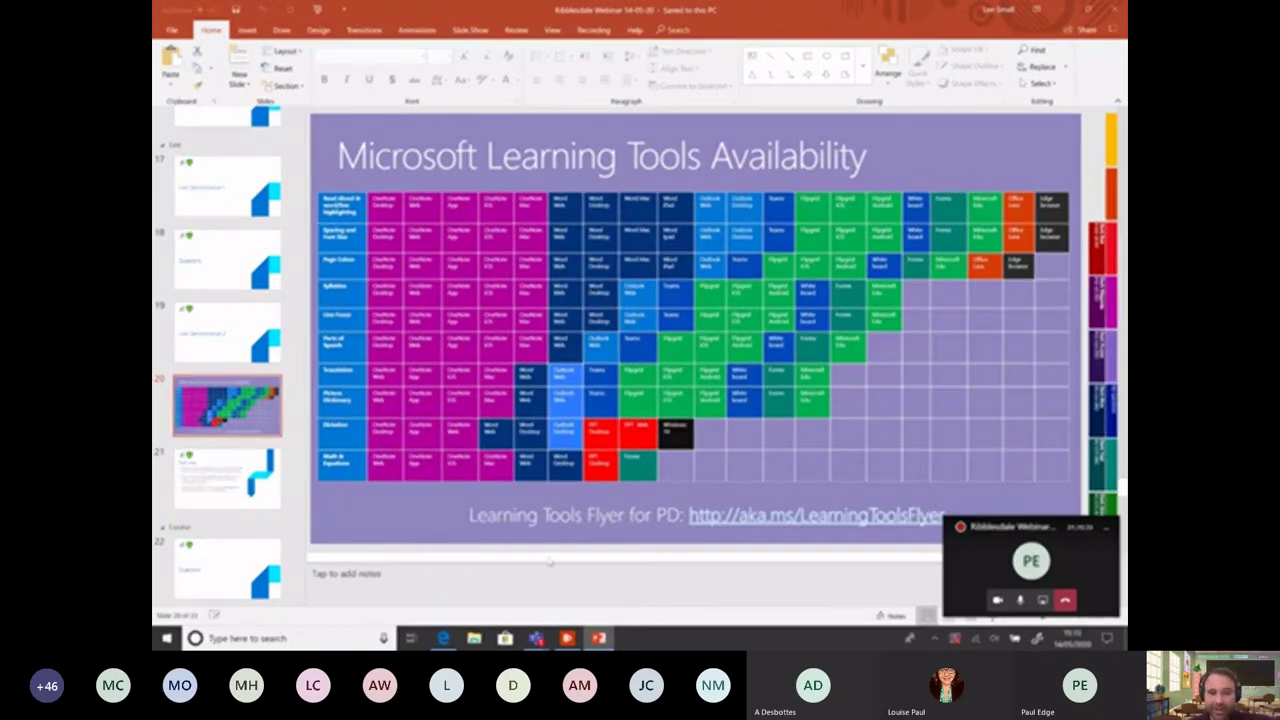
# Switch to Teams and open the message options of the English Lesson post in the RHS - Webinairs team's General channel.
pyautogui.moveTo(537, 640)
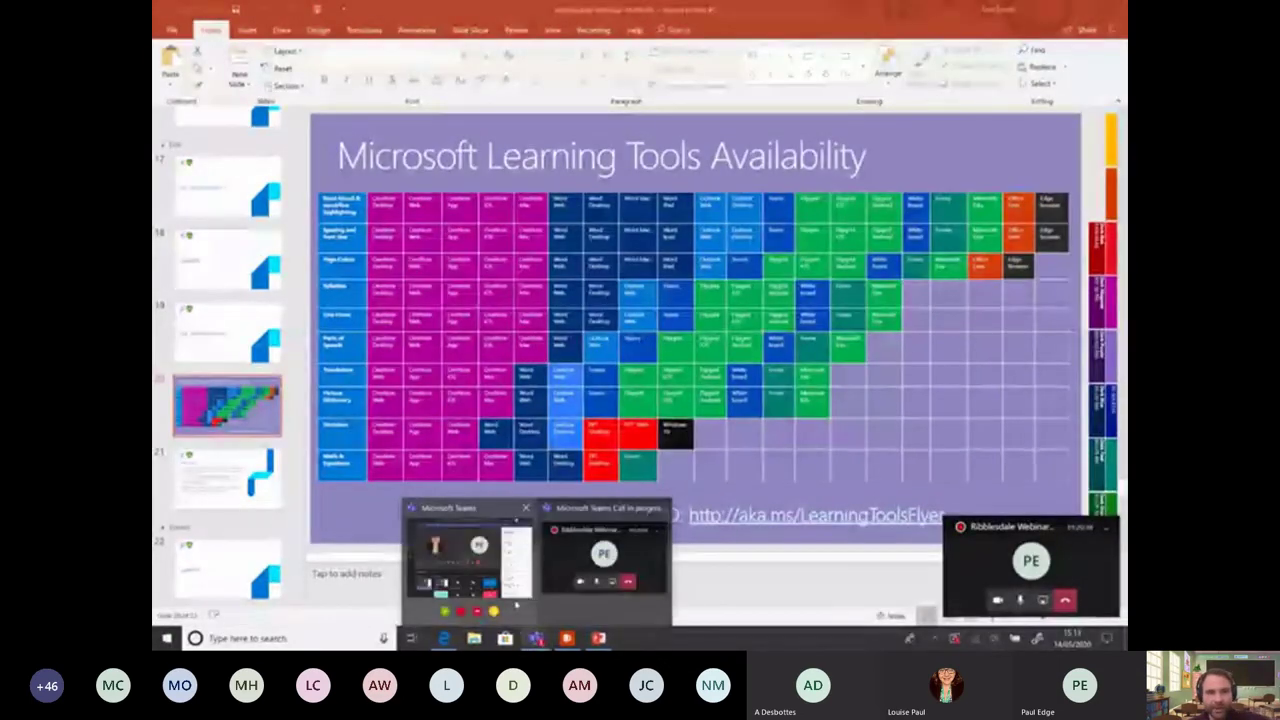
pyautogui.click(478, 568)
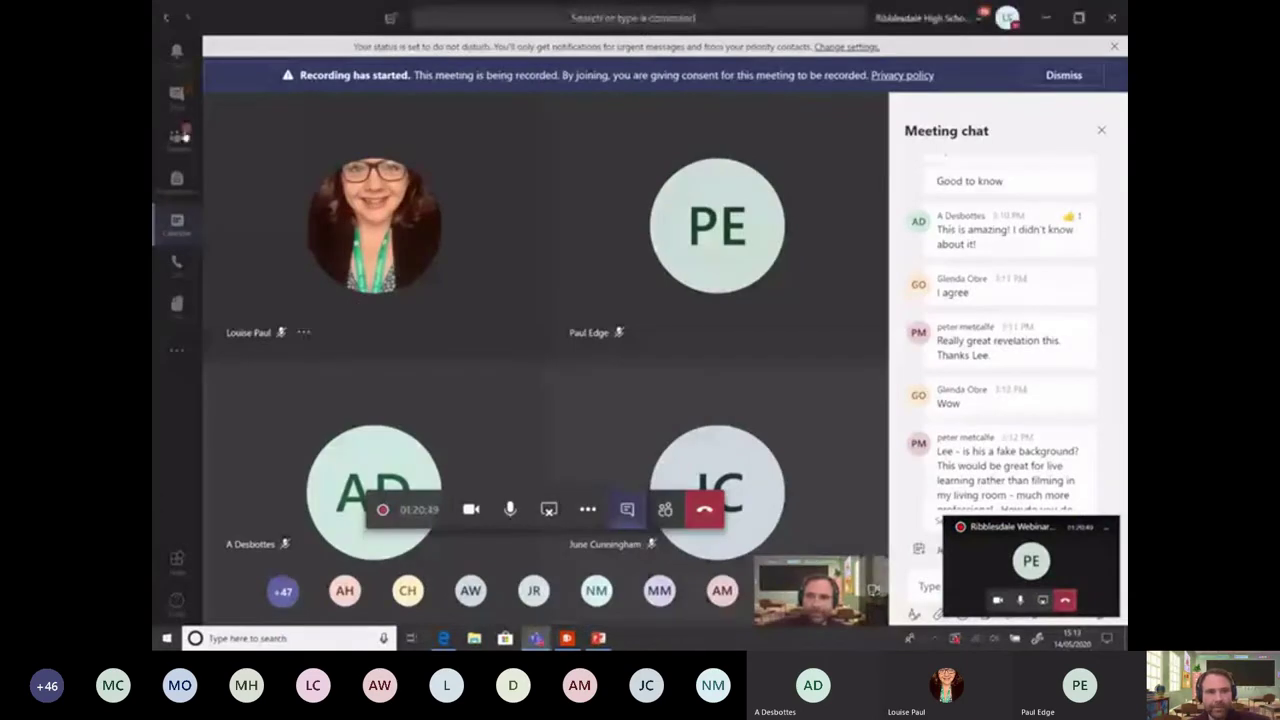
pyautogui.click(177, 137)
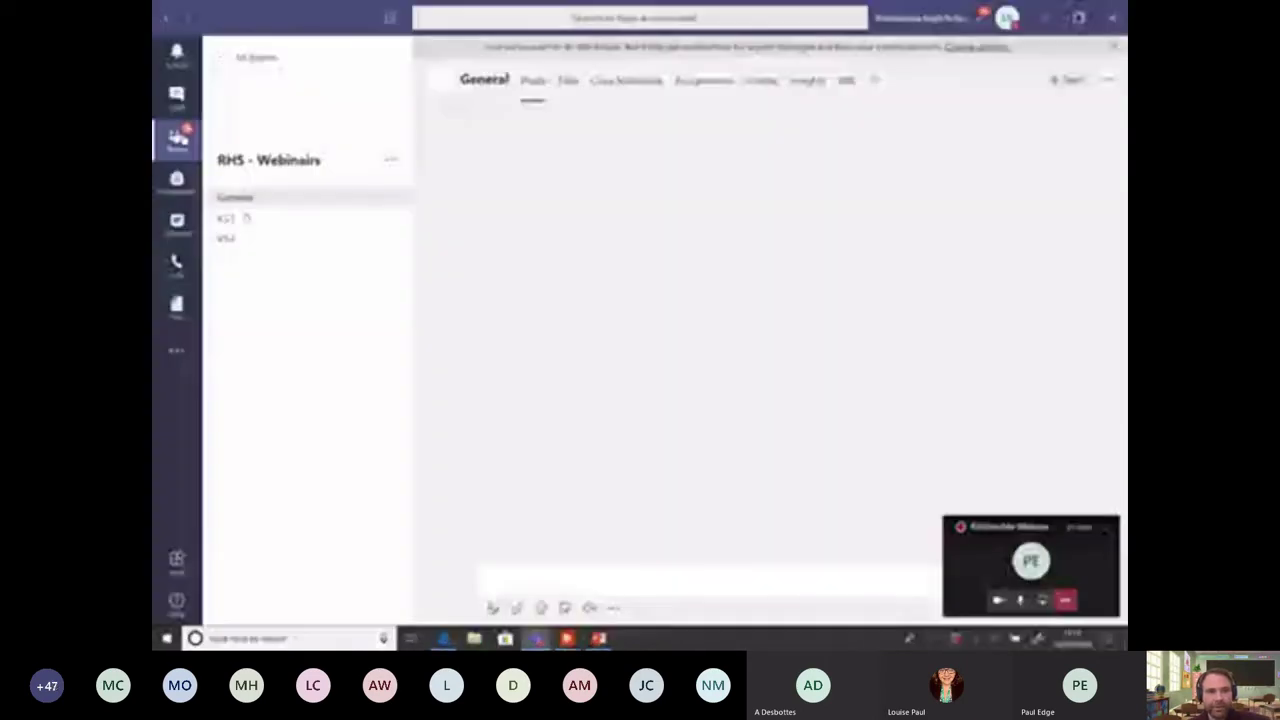
pyautogui.click(182, 140)
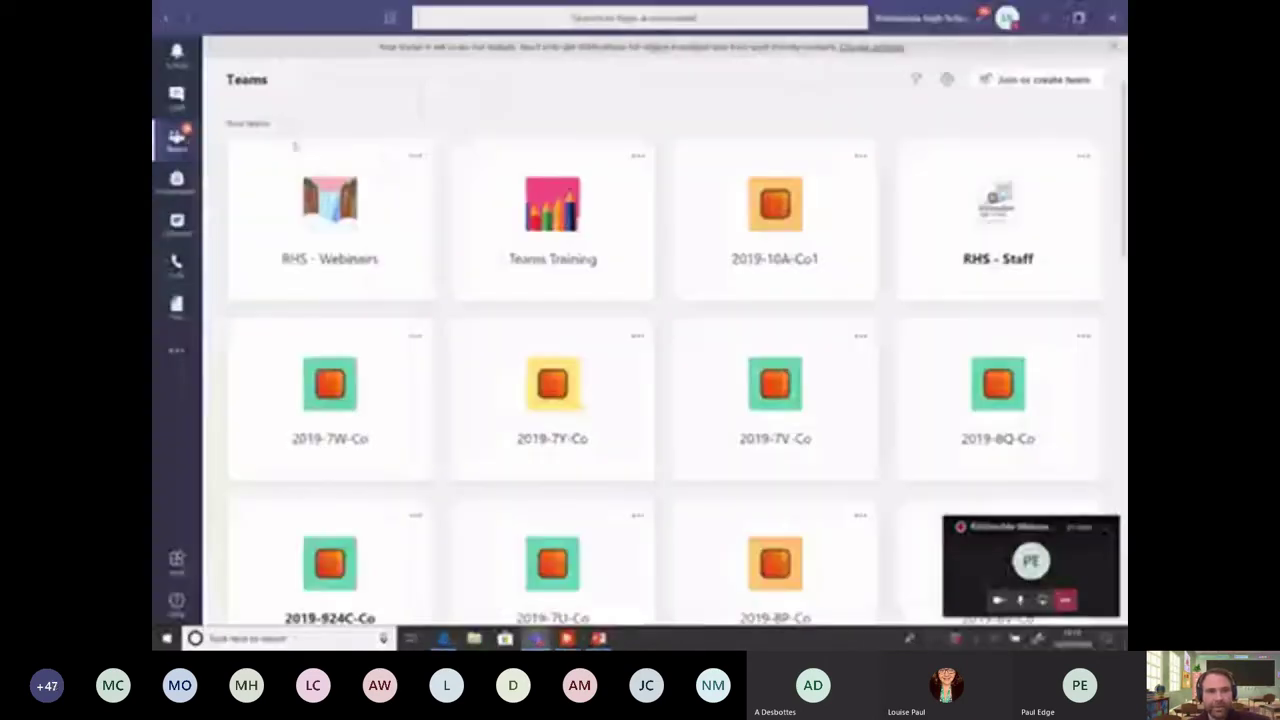
pyautogui.click(348, 260)
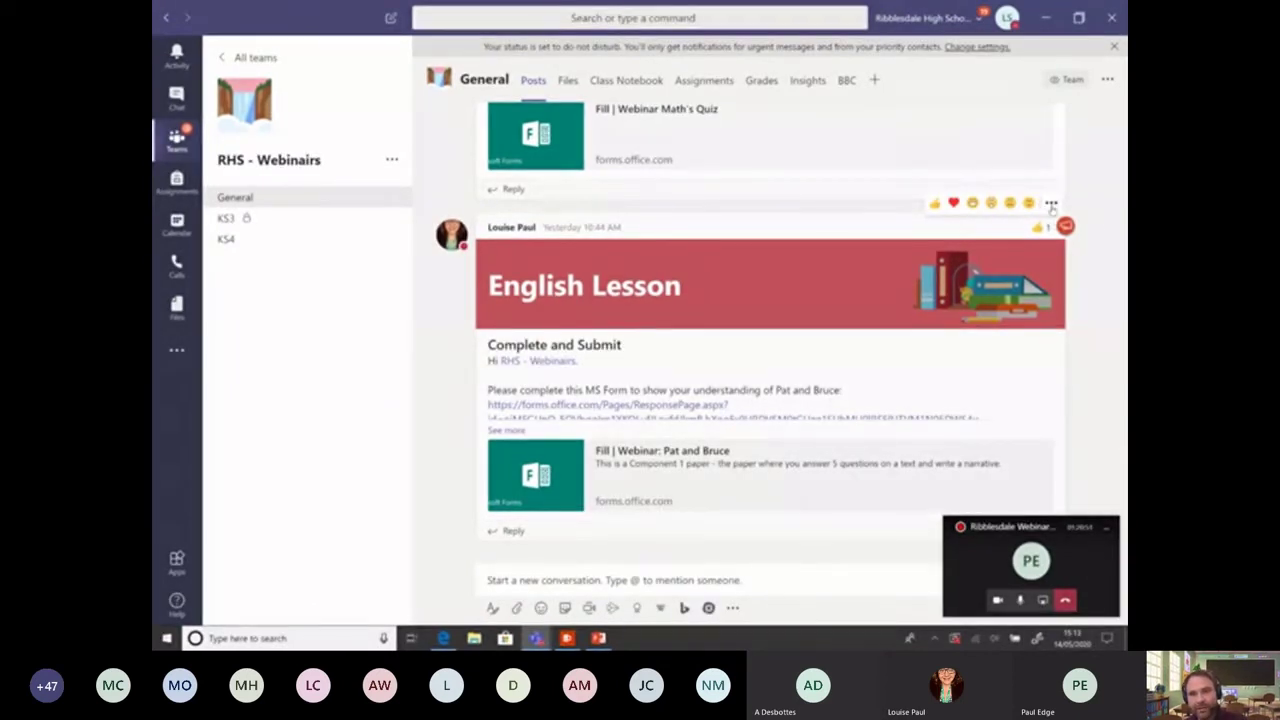
pyautogui.click(1050, 205)
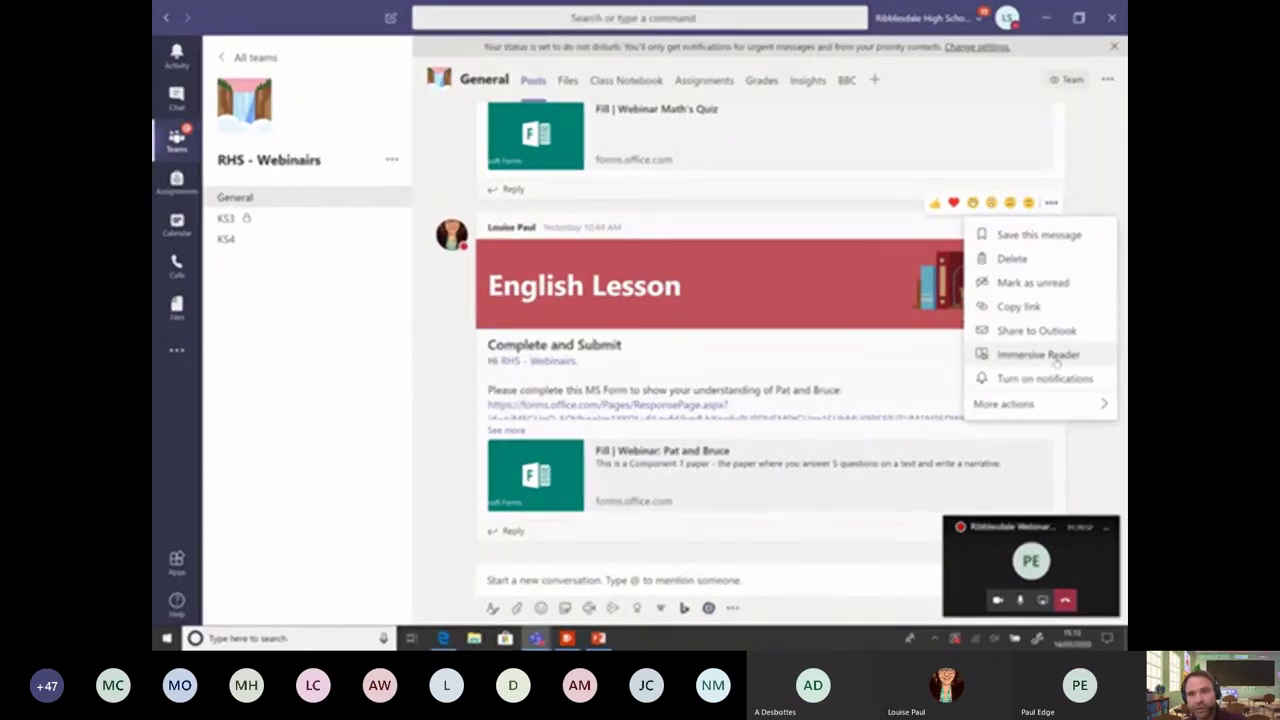